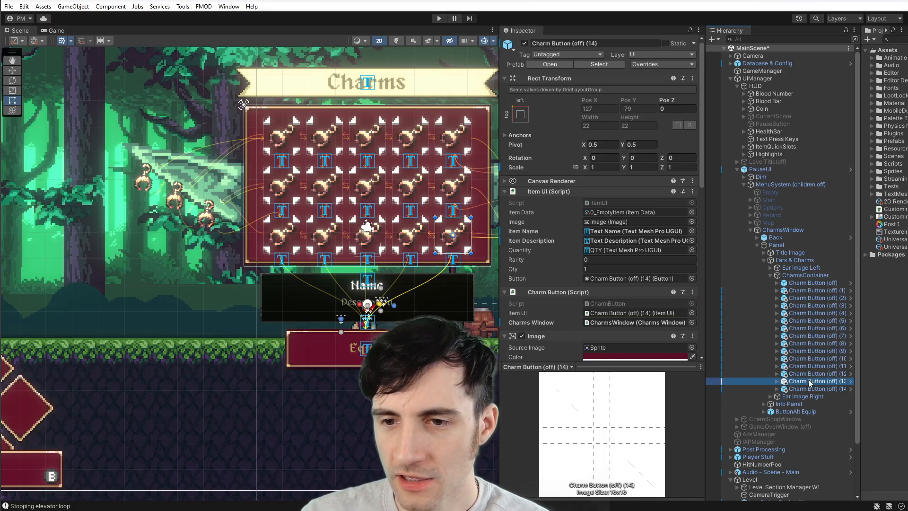
Delete the numbered Charm Button (off) copies from CharmsContainer, keeping only the first button
{"action": "left_click", "coordinate": [802, 291], "text": "shift"}
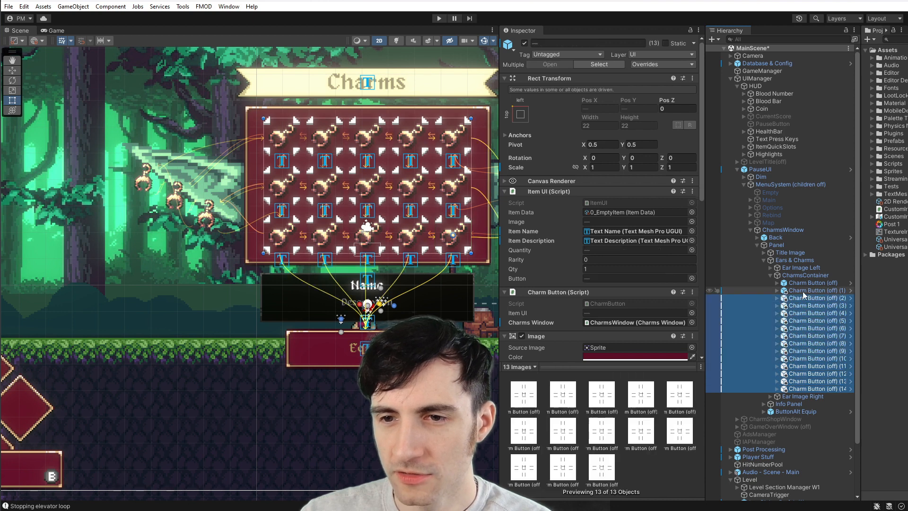
{"action": "key", "text": "Delete"}
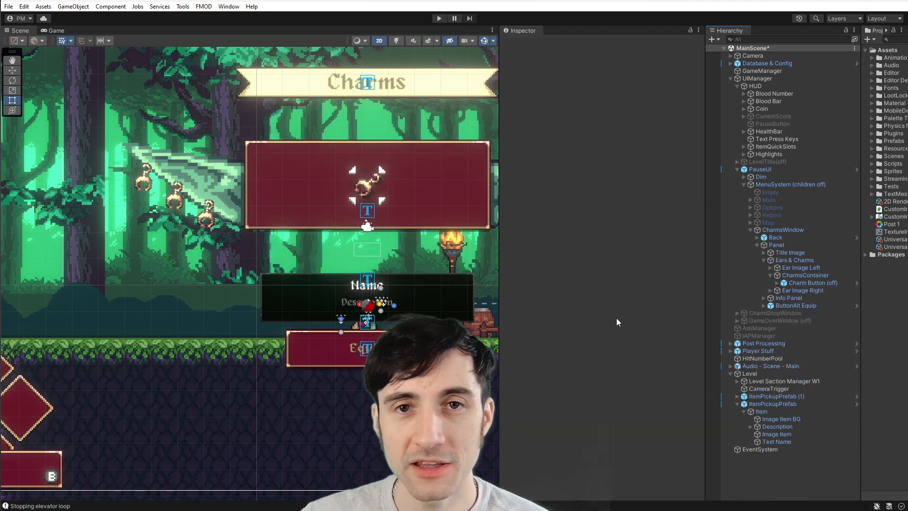
Try a larger spacing in the Panel's Vertical Layout Group and undo the change
{"action": "middle_click_drag", "start_coordinate": [431, 241], "coordinate": [403, 257]}
{"action": "left_click", "coordinate": [775, 244]}
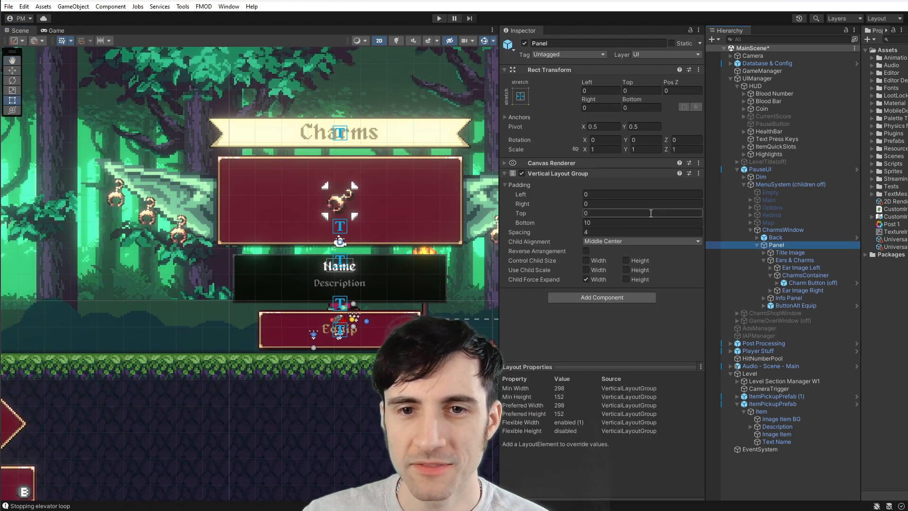
{"action": "left_click_drag", "start_coordinate": [500, 191], "coordinate": [464, 189]}
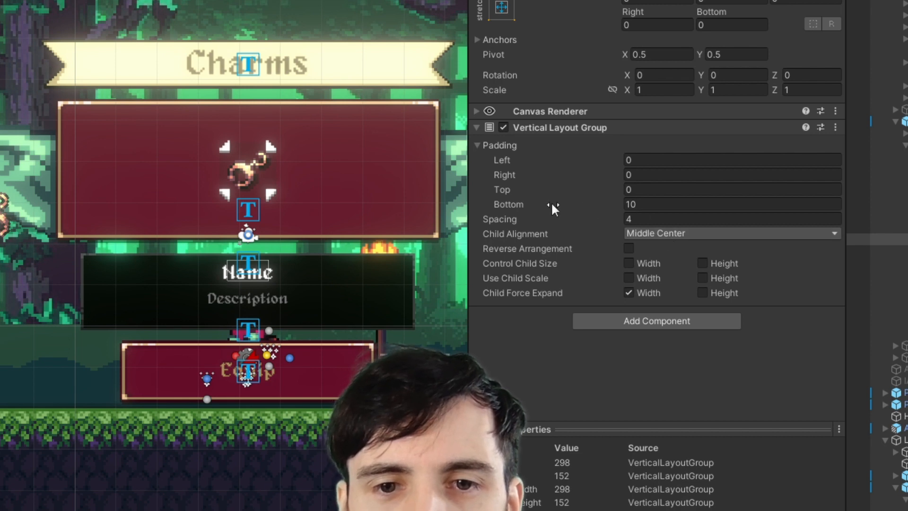
{"action": "left_click_drag", "start_coordinate": [527, 204], "coordinate": [714, 238]}
{"action": "key", "text": "ctrl+z"}
{"action": "key", "text": "ctrl+z"}
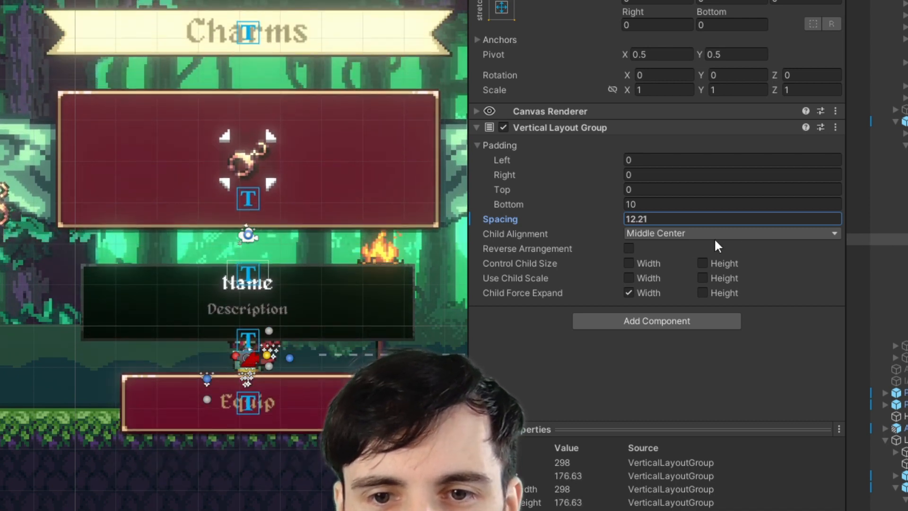
{"action": "key", "text": "ctrl+z"}
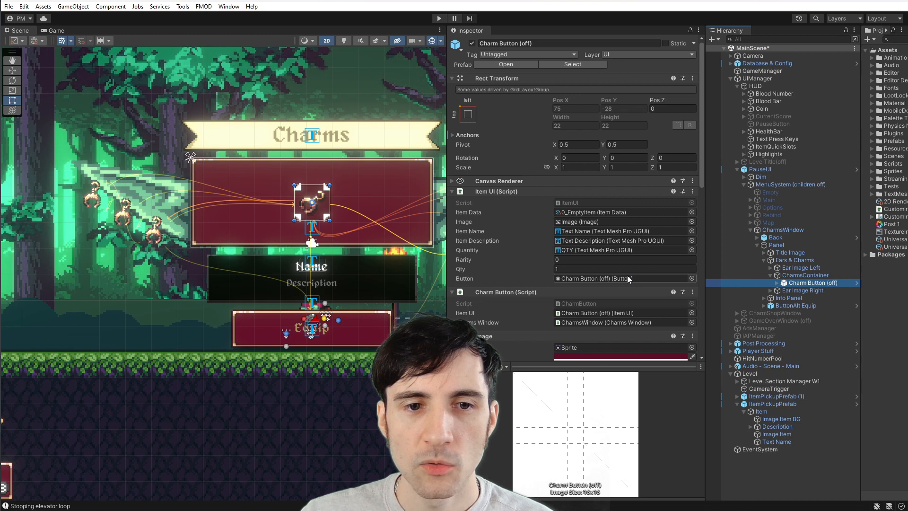
Duplicate Charm Button (off) inside CharmsContainer fourteen times to fill three rows of five
{"action": "key", "text": "ctrl+d"}
{"action": "key", "text": "ctrl+d"}
{"action": "key", "text": "ctrl+d"}
{"action": "key", "text": "ctrl+d"}
{"action": "key", "text": "ctrl+d"}
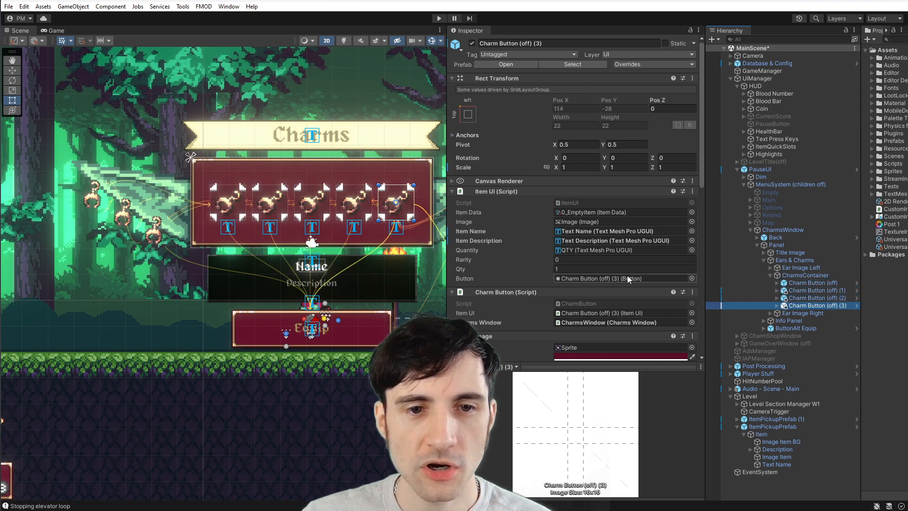
{"action": "key", "text": "ctrl+d"}
{"action": "key", "text": "ctrl+d"}
{"action": "key", "text": "ctrl+d"}
{"action": "key", "text": "ctrl+d"}
{"action": "key", "text": "ctrl+d"}
{"action": "key", "text": "ctrl+d"}
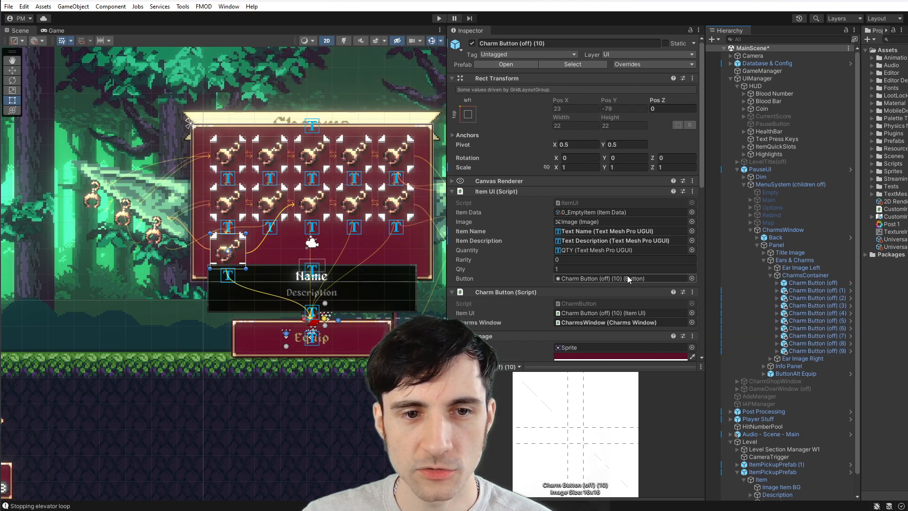
{"action": "key", "text": "ctrl+d"}
{"action": "key", "text": "ctrl+d"}
{"action": "key", "text": "ctrl+d"}
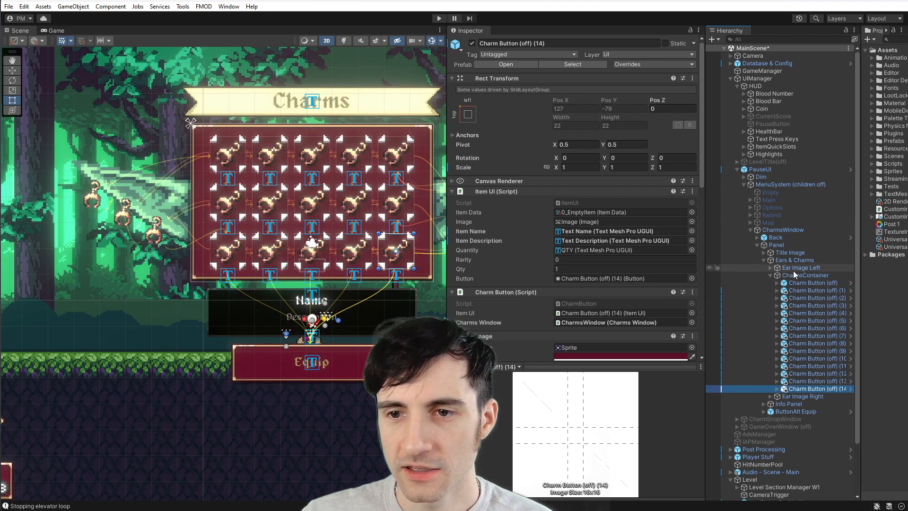
Try a different horizontal spacing in the CharmsContainer's Grid Layout Group and undo the change
{"action": "left_click", "coordinate": [796, 268]}
{"action": "left_click", "coordinate": [803, 276]}
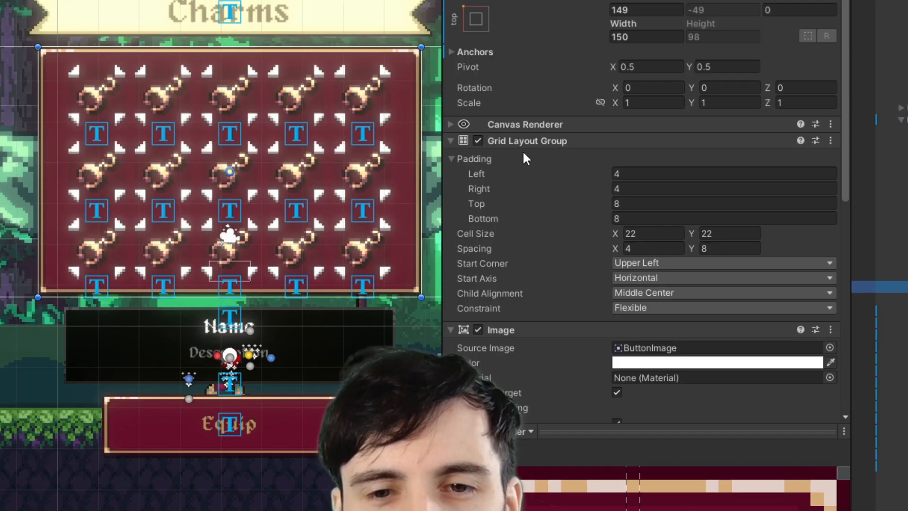
{"action": "left_click_drag", "start_coordinate": [615, 249], "coordinate": [665, 251]}
{"action": "key", "text": "ctrl+z"}
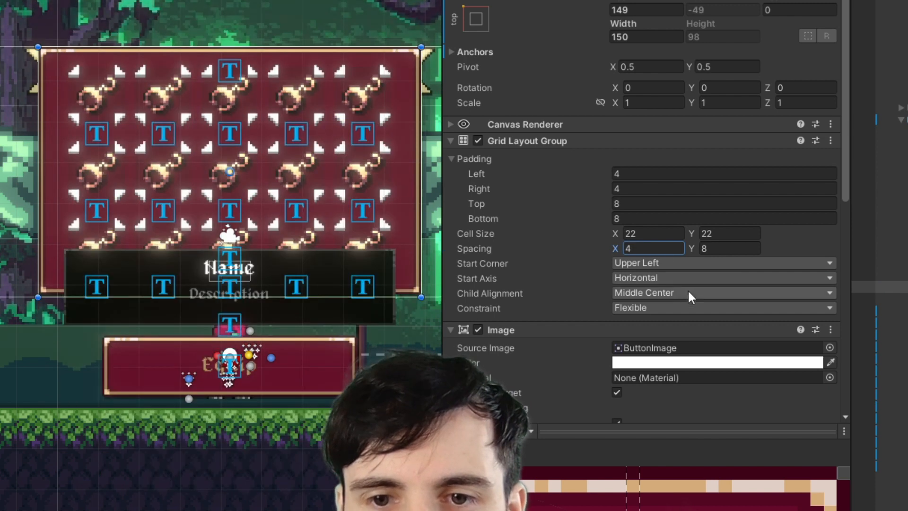
Set the vertical fit of the CharmsContainer's Content Size Fitter to Min Size
{"action": "scroll", "coordinate": [540, 277], "scroll_direction": "down", "scroll_amount": 3}
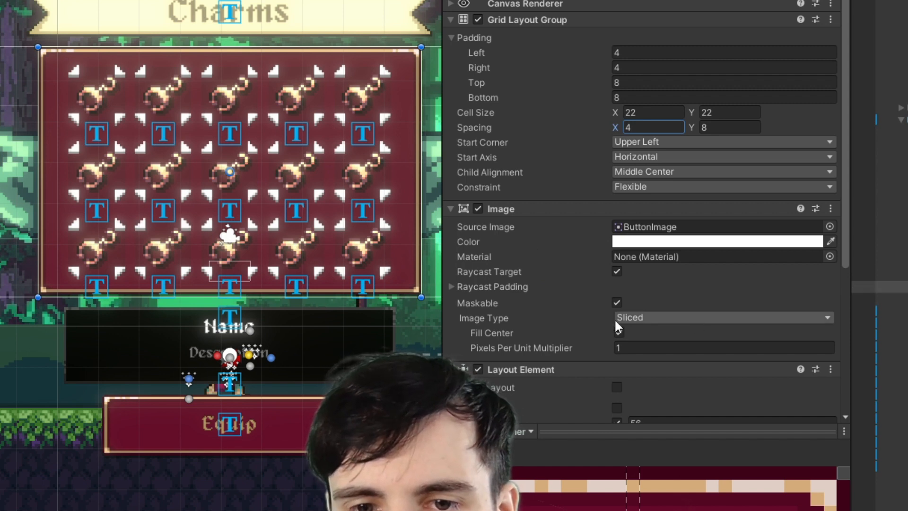
{"action": "scroll", "coordinate": [608, 312], "scroll_direction": "down", "scroll_amount": 5}
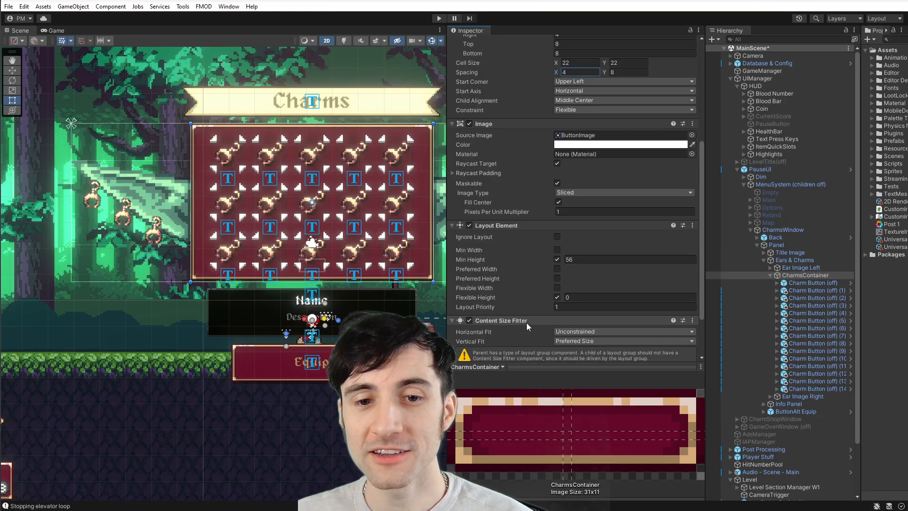
{"action": "left_click", "coordinate": [600, 341]}
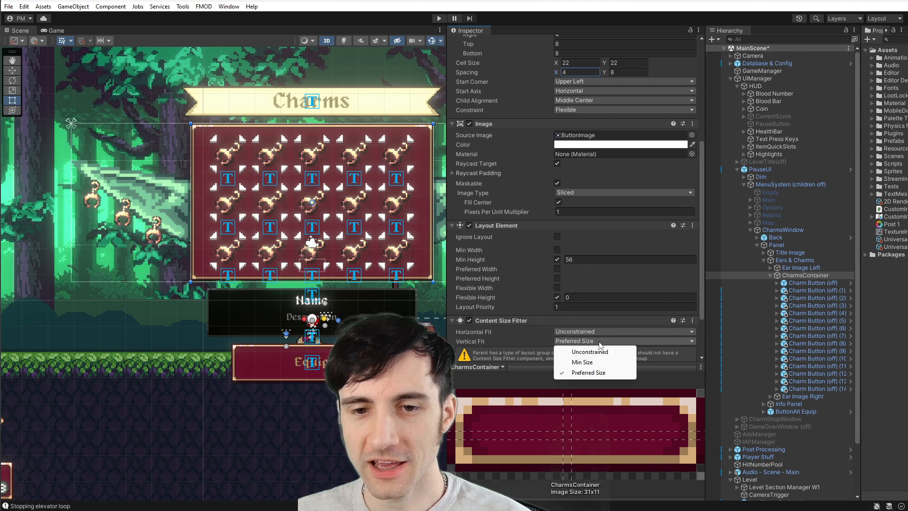
{"action": "left_click", "coordinate": [582, 362]}
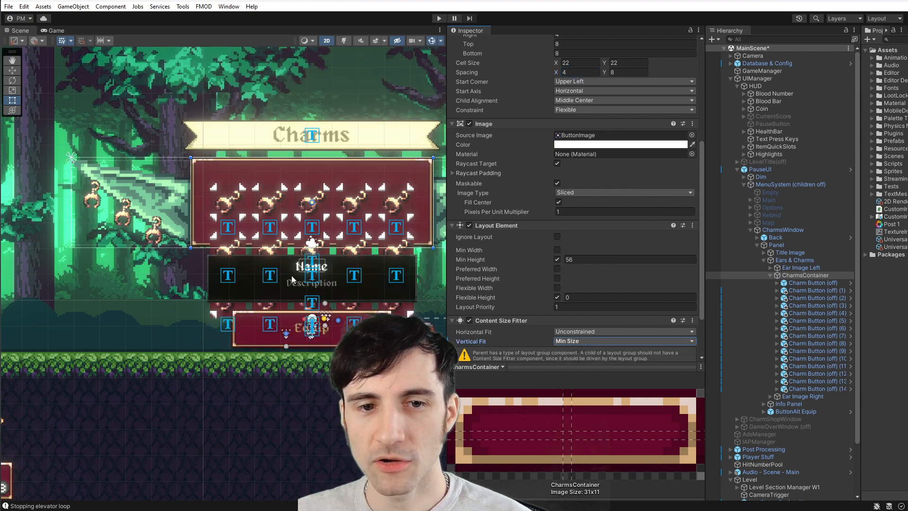
{"action": "scroll", "coordinate": [292, 279], "scroll_direction": "up", "scroll_amount": 2}
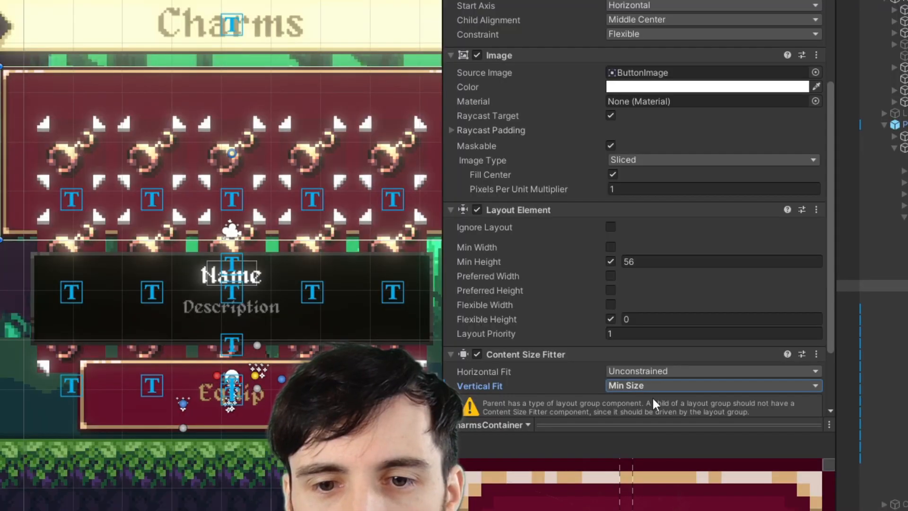
Switch the CharmsContainer's vertical fit to Unconstrained and then back to Preferred Size
{"action": "left_click", "coordinate": [586, 341]}
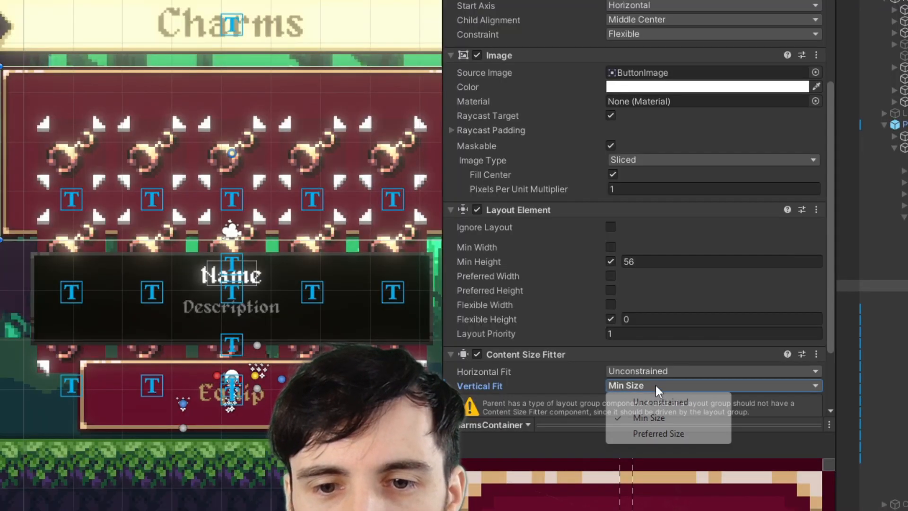
{"action": "left_click", "coordinate": [657, 401]}
{"action": "left_click", "coordinate": [659, 385]}
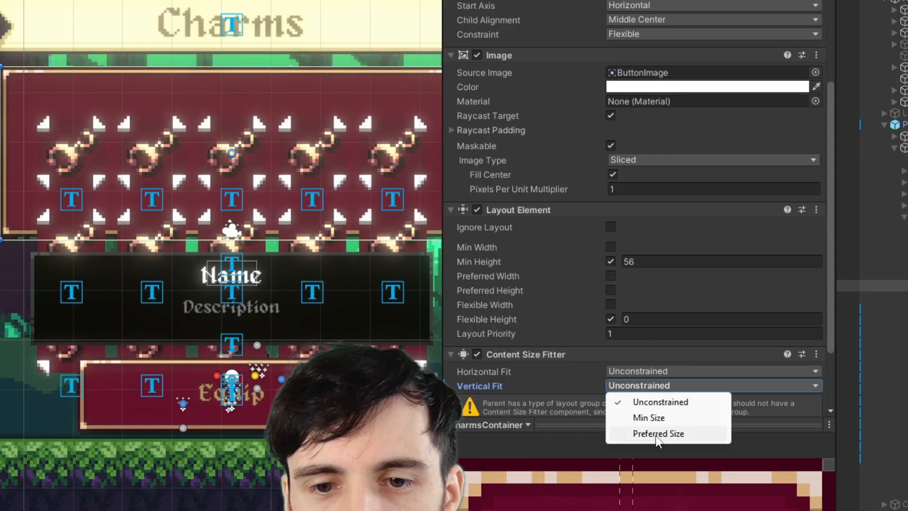
{"action": "left_click", "coordinate": [658, 433]}
{"action": "scroll", "coordinate": [323, 337], "scroll_direction": "down", "scroll_amount": 3}
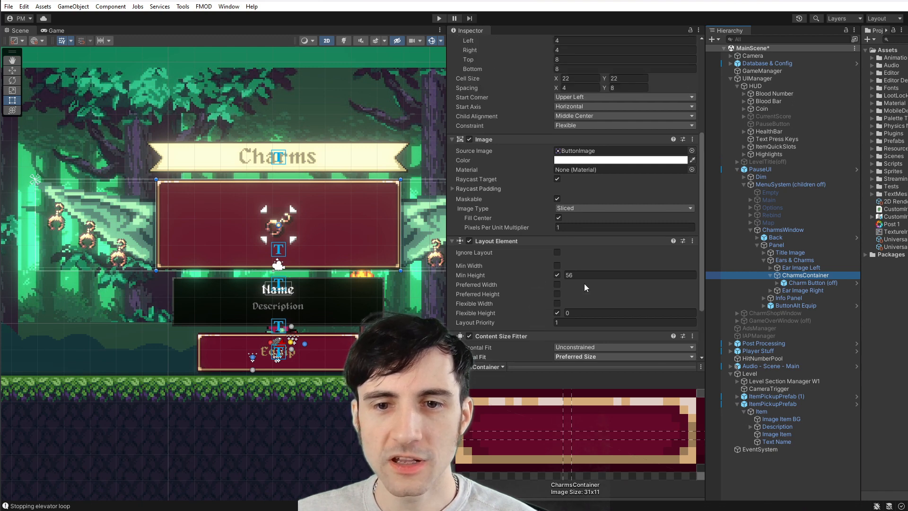
Turn off the minimum height in the CharmsContainer's Layout Element and check the container's lower edge
{"action": "left_click", "coordinate": [648, 263]}
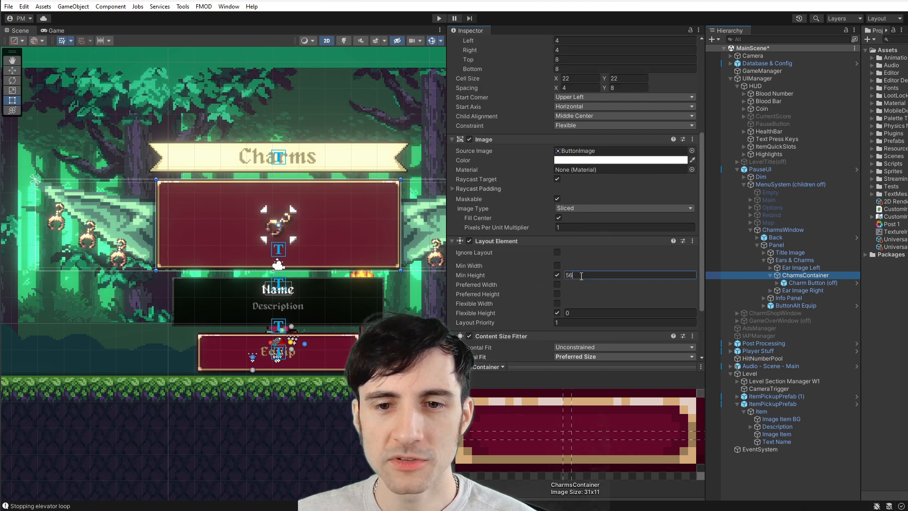
{"action": "left_click", "coordinate": [557, 275]}
{"action": "scroll", "coordinate": [371, 231], "scroll_direction": "up", "scroll_amount": 1}
{"action": "scroll", "coordinate": [370, 231], "scroll_direction": "up", "scroll_amount": 5}
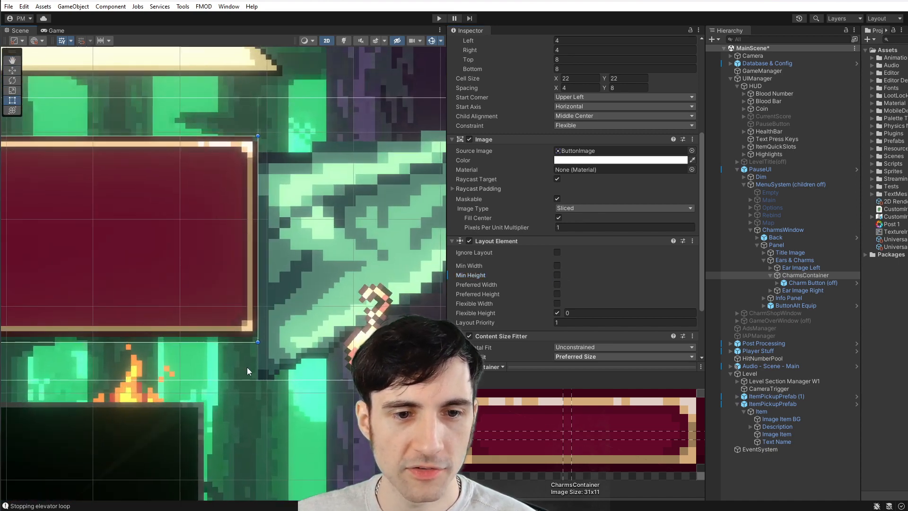
{"action": "scroll", "coordinate": [257, 367], "scroll_direction": "up", "scroll_amount": 2}
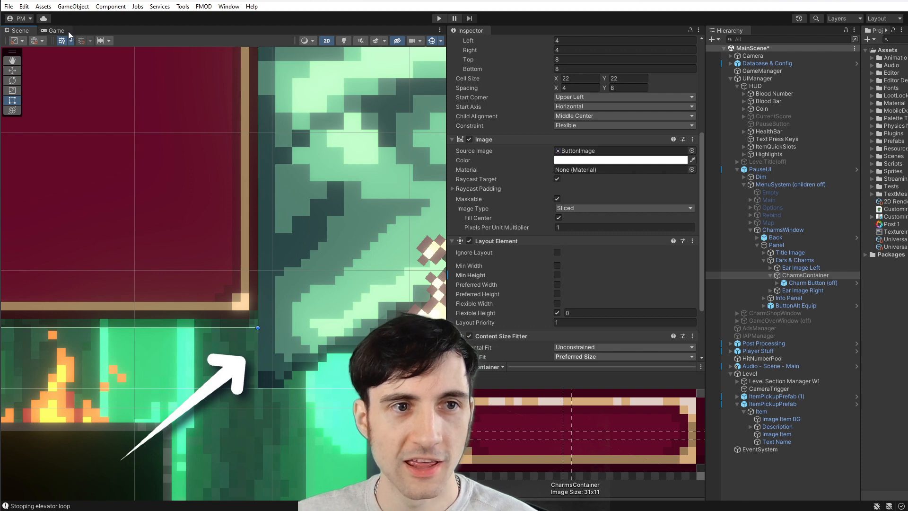
Switch to the Game view and examine the charms panel next to the ear image up close
{"action": "left_click", "coordinate": [54, 30]}
{"action": "scroll", "coordinate": [279, 277], "scroll_direction": "up", "scroll_amount": 3}
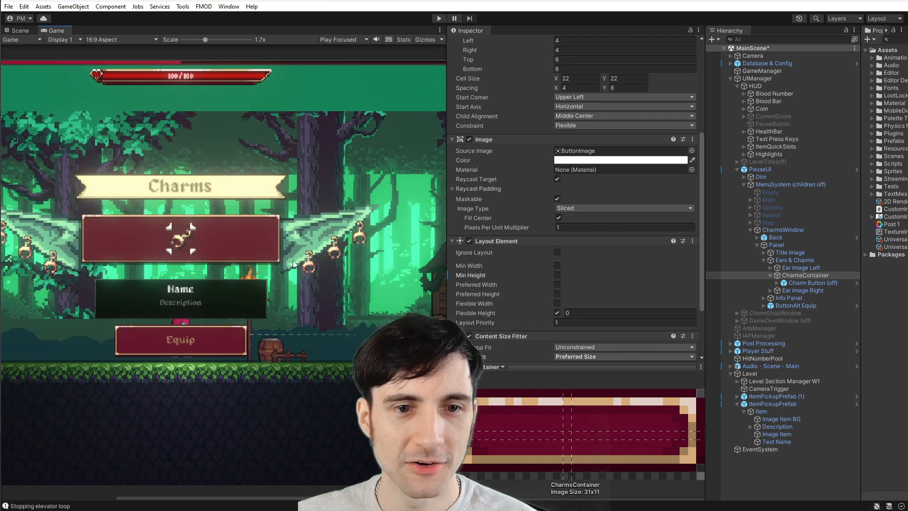
{"action": "scroll", "coordinate": [293, 264], "scroll_direction": "up", "scroll_amount": 4}
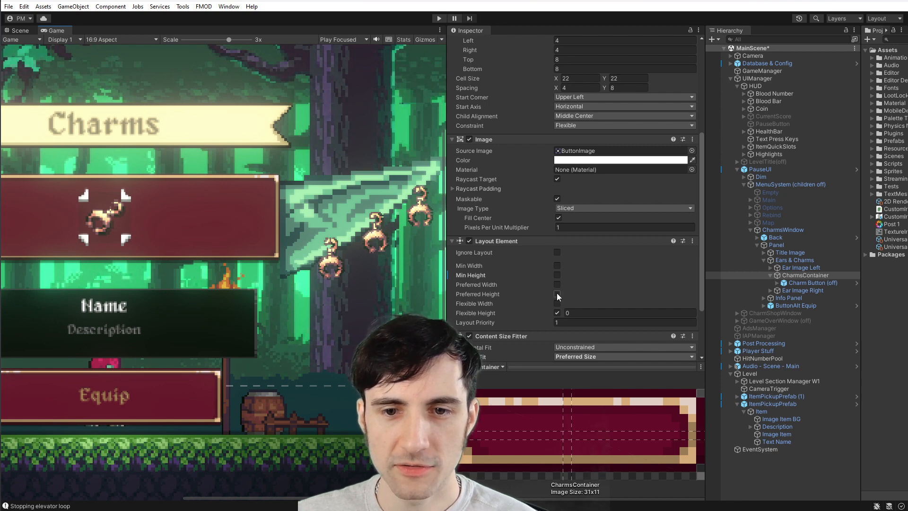
Undo the minimum height change on CharmsContainer and check the panel in the Game view
{"action": "key", "text": "ctrl+z"}
{"action": "left_click", "coordinate": [579, 275]}
{"action": "scroll", "coordinate": [260, 272], "scroll_direction": "up", "scroll_amount": 4}
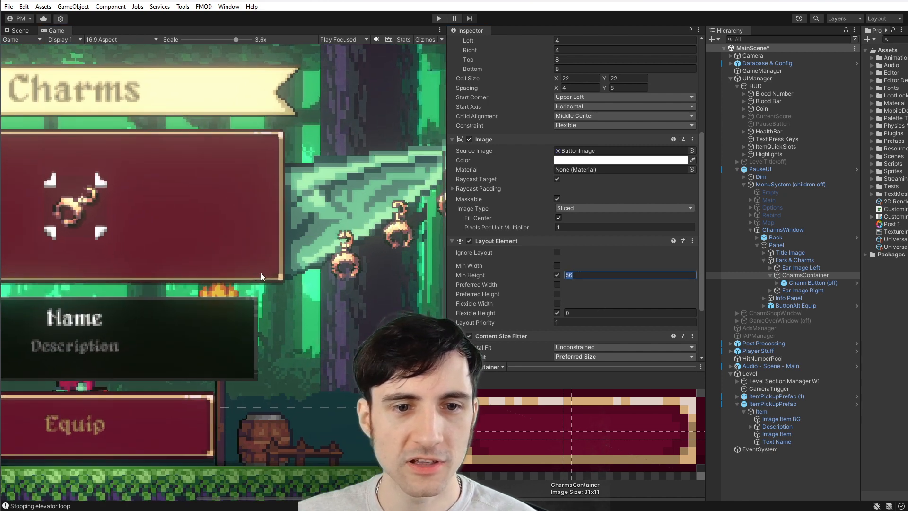
{"action": "scroll", "coordinate": [285, 297], "scroll_direction": "down", "scroll_amount": 6}
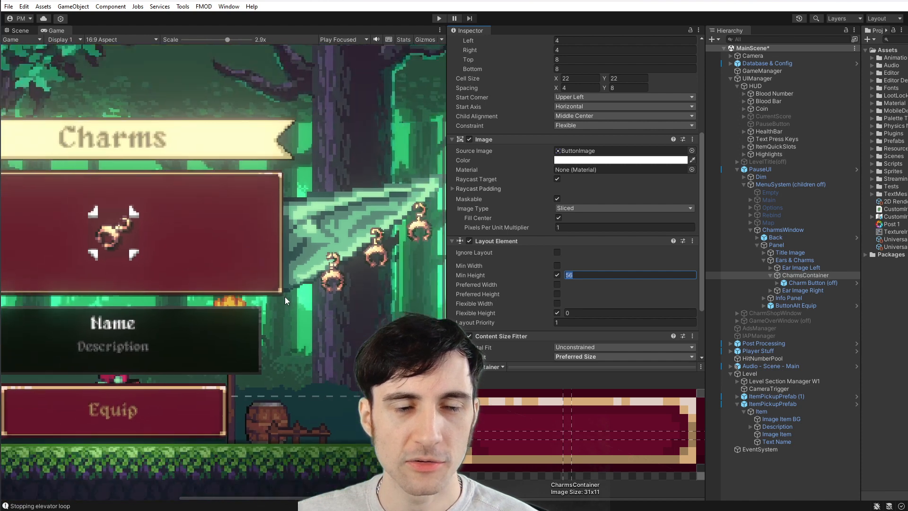
Return to the Scene view and try a larger spacing in the Ears & Charms Horizontal Layout Group
{"action": "left_click", "coordinate": [19, 30]}
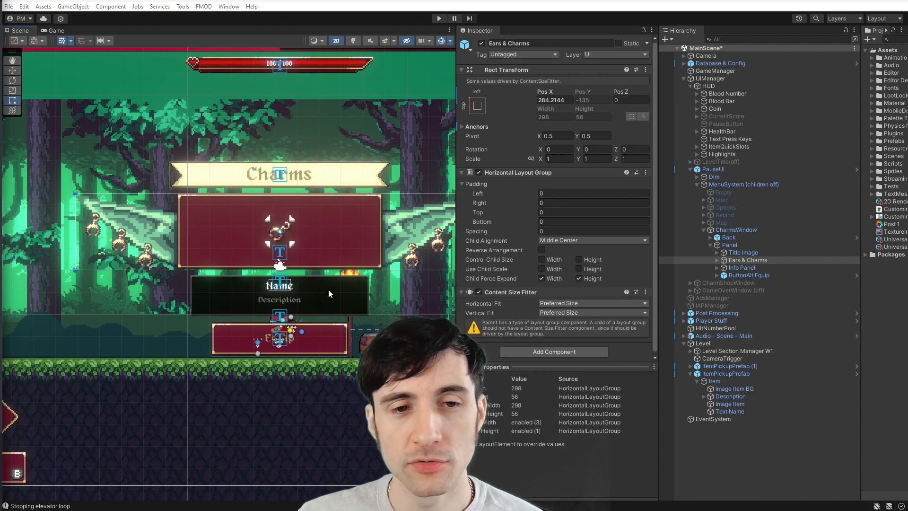
{"action": "middle_click_drag", "start_coordinate": [320, 334], "coordinate": [313, 335]}
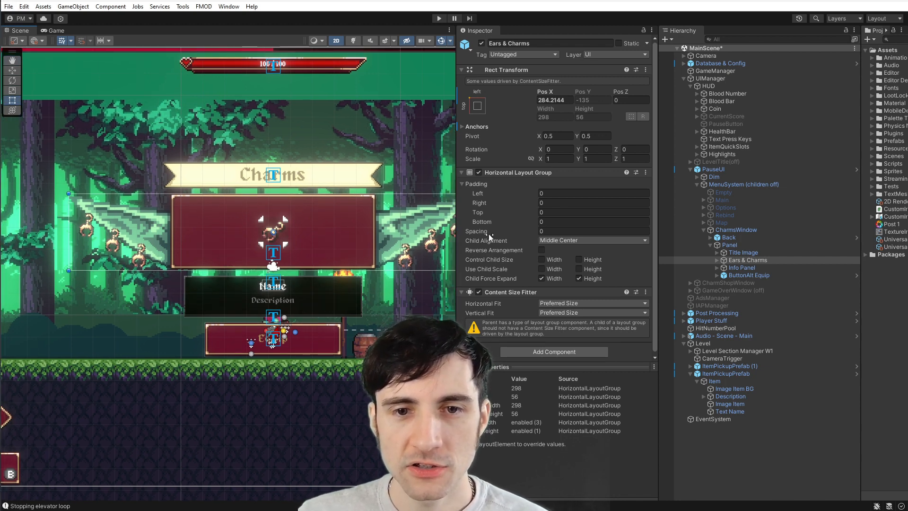
{"action": "left_click_drag", "start_coordinate": [486, 231], "coordinate": [689, 243]}
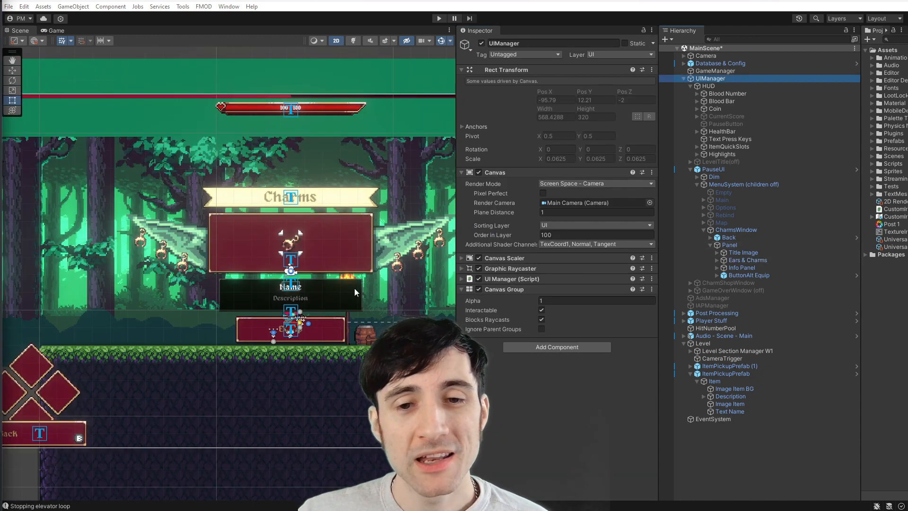
Review the UIManager canvas's render mode options and examine how the canvas frame sits over the level
{"action": "left_click", "coordinate": [560, 183]}
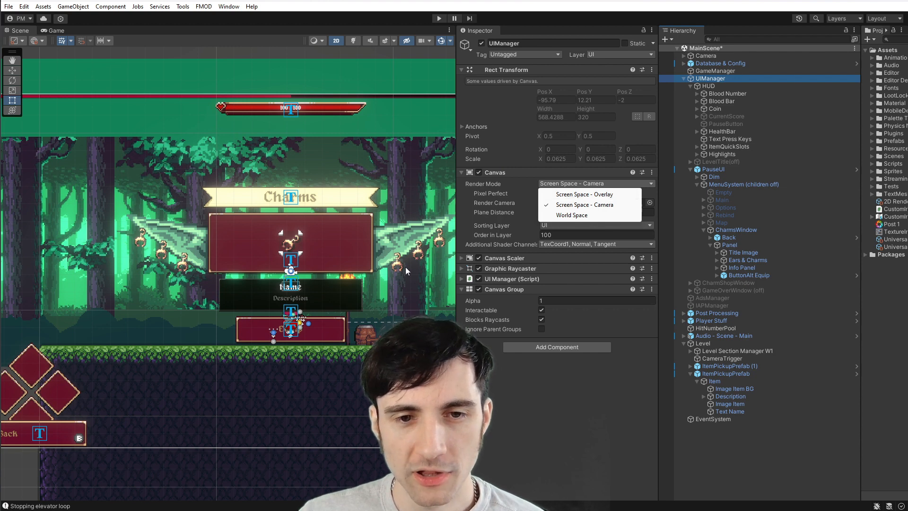
{"action": "left_click", "coordinate": [537, 418]}
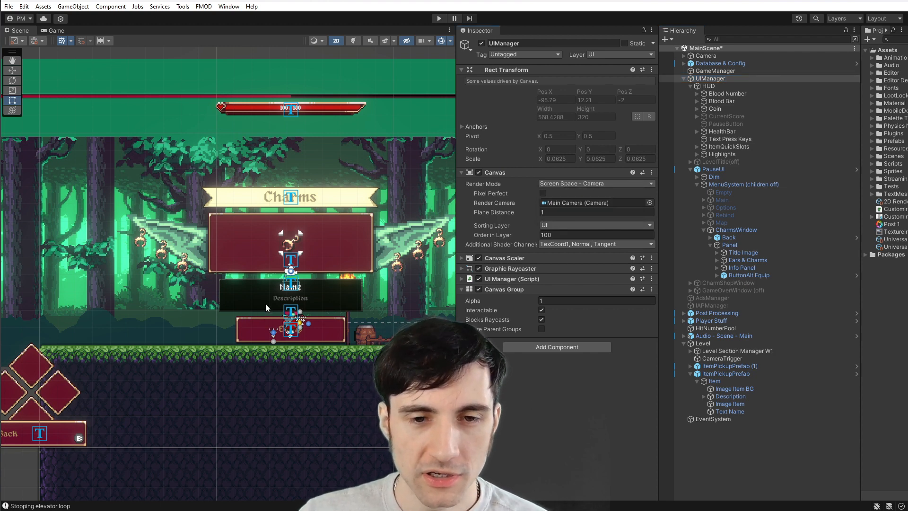
{"action": "scroll", "coordinate": [283, 303], "scroll_direction": "down", "scroll_amount": 5}
{"action": "middle_click_drag", "start_coordinate": [355, 299], "coordinate": [232, 292]}
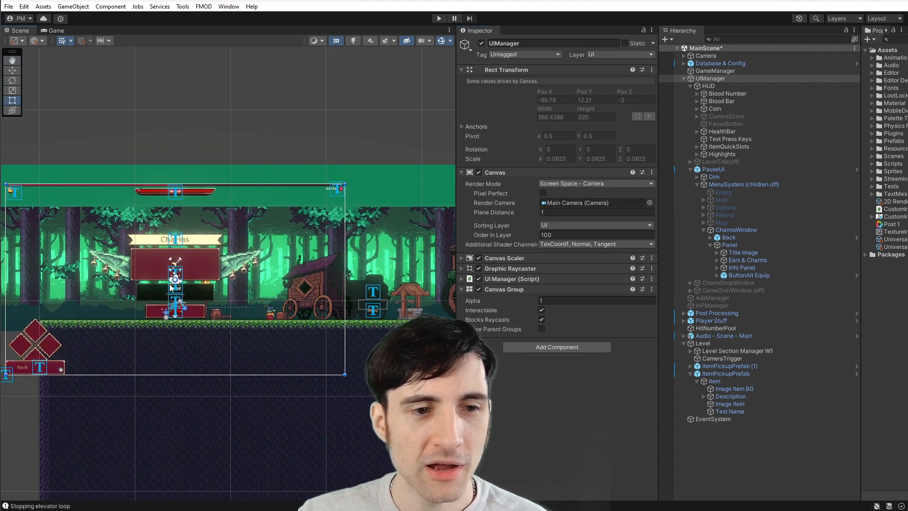
{"action": "scroll", "coordinate": [136, 299], "scroll_direction": "down", "scroll_amount": 5}
{"action": "scroll", "coordinate": [280, 279], "scroll_direction": "up", "scroll_amount": 8}
{"action": "middle_click_drag", "start_coordinate": [162, 288], "coordinate": [256, 289]}
{"action": "scroll", "coordinate": [259, 289], "scroll_direction": "down", "scroll_amount": 6}
{"action": "scroll", "coordinate": [261, 283], "scroll_direction": "down", "scroll_amount": 3}
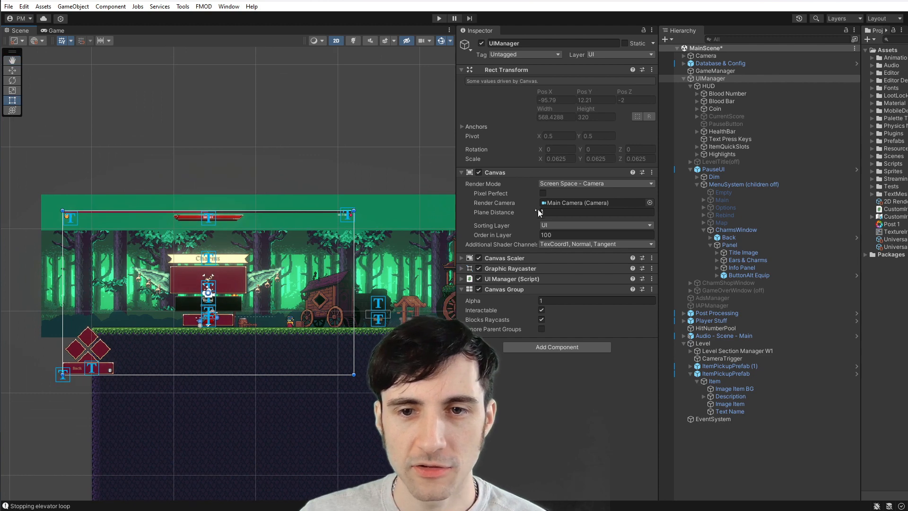
Set the UIManager canvas's render mode to Screen Space - Overlay
{"action": "left_click", "coordinate": [576, 184]}
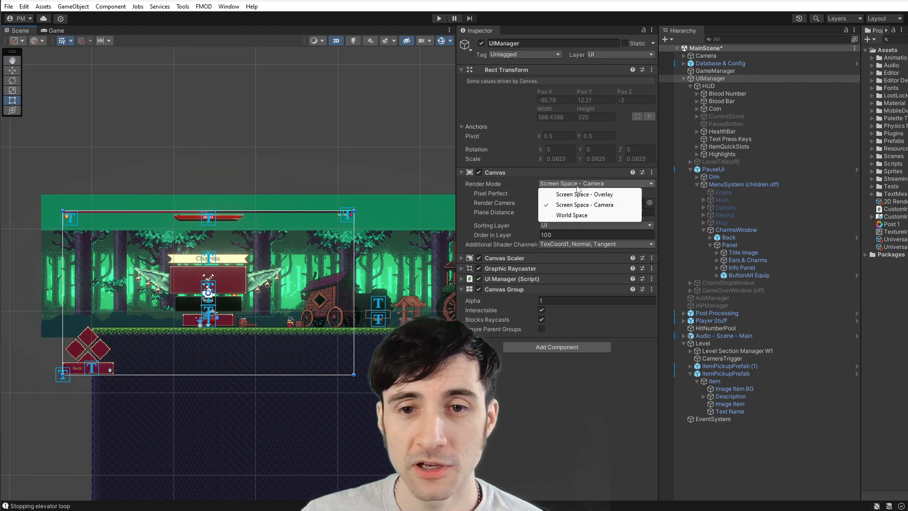
{"action": "left_click", "coordinate": [578, 196]}
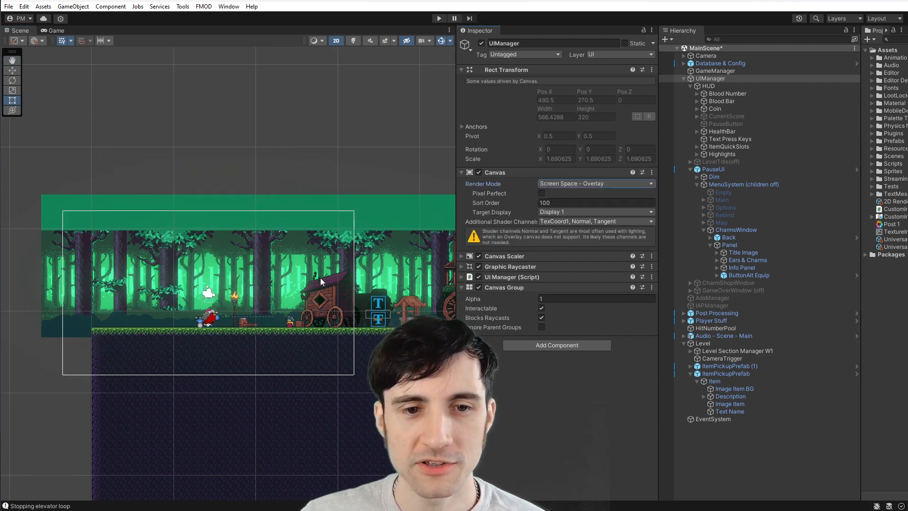
Examine the Screen Space - Overlay canvas in the Scene view, comparing the size and position of its UI with the level
{"action": "scroll", "coordinate": [329, 281], "scroll_direction": "down", "scroll_amount": 5}
{"action": "scroll", "coordinate": [329, 280], "scroll_direction": "up", "scroll_amount": 8}
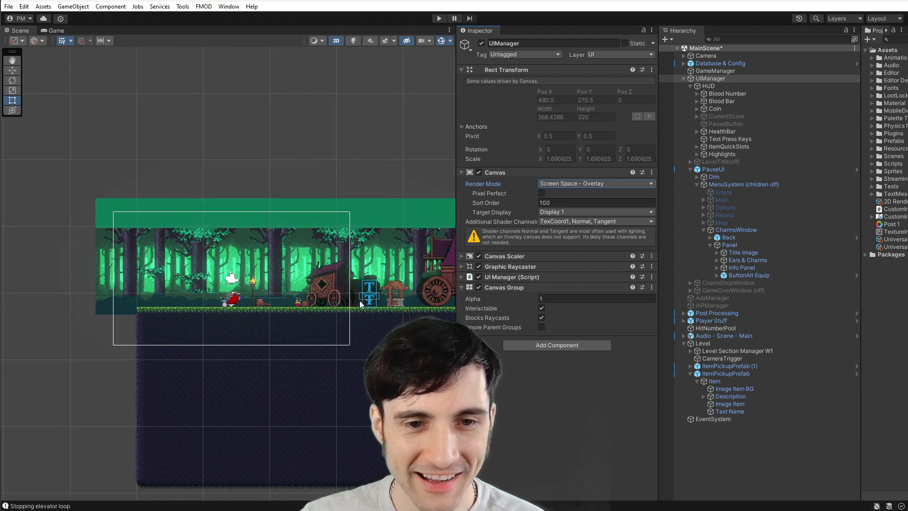
{"action": "scroll", "coordinate": [337, 302], "scroll_direction": "down", "scroll_amount": 10}
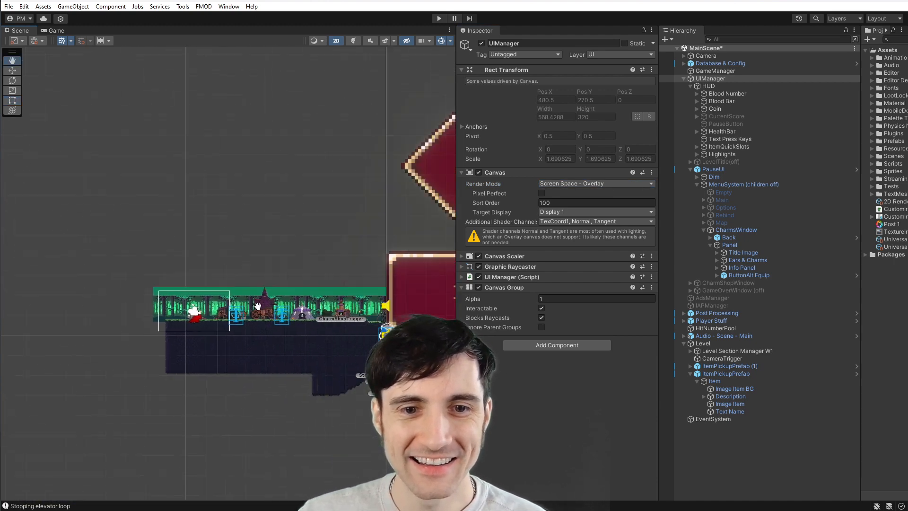
{"action": "middle_click_drag", "start_coordinate": [444, 250], "coordinate": [266, 315]}
{"action": "scroll", "coordinate": [312, 296], "scroll_direction": "down", "scroll_amount": 5}
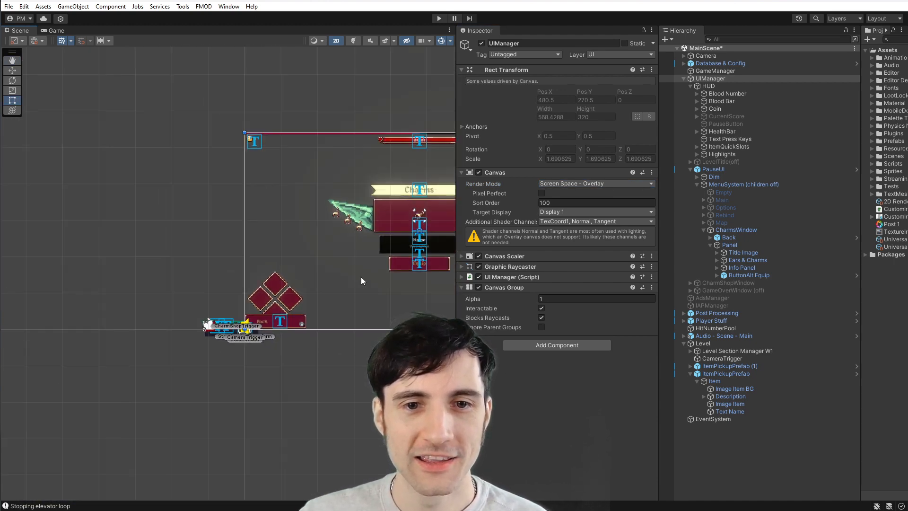
{"action": "middle_click_drag", "start_coordinate": [404, 276], "coordinate": [442, 251]}
{"action": "scroll", "coordinate": [273, 302], "scroll_direction": "up", "scroll_amount": 2}
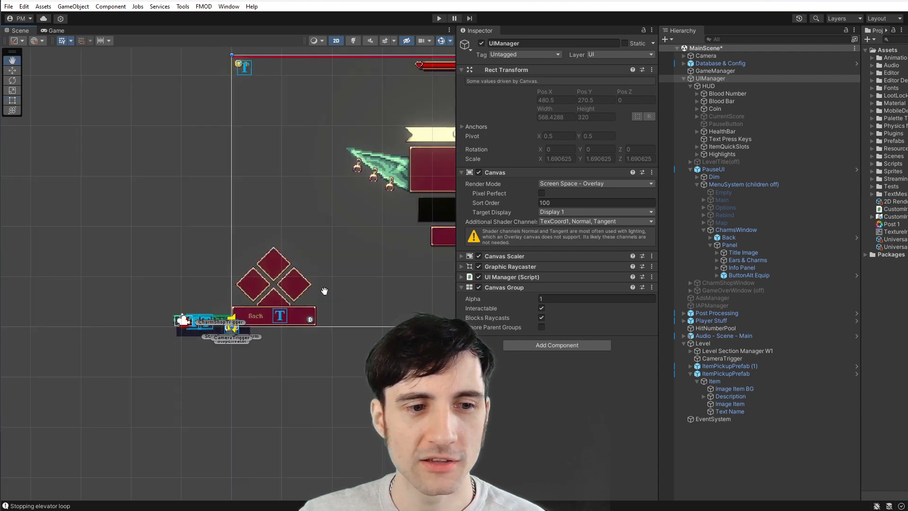
{"action": "scroll", "coordinate": [299, 311], "scroll_direction": "up", "scroll_amount": 6}
{"action": "scroll", "coordinate": [302, 310], "scroll_direction": "up", "scroll_amount": 8}
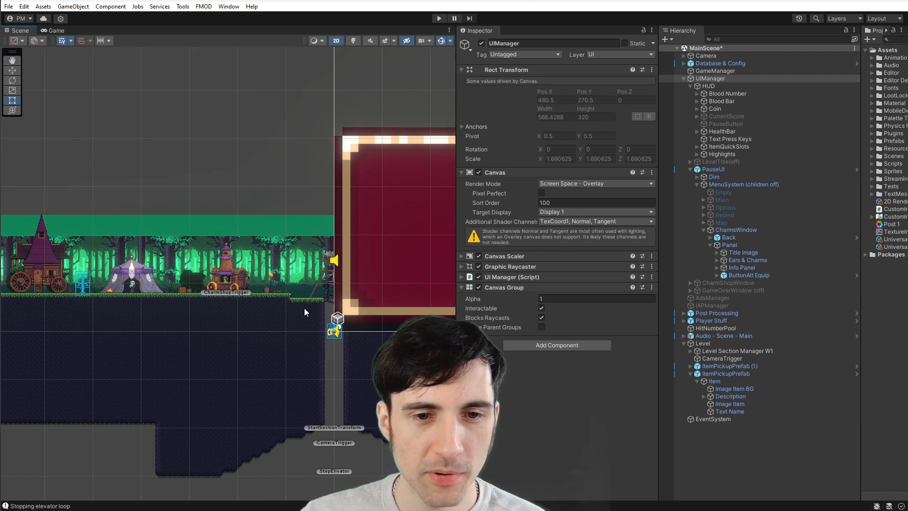
{"action": "scroll", "coordinate": [357, 291], "scroll_direction": "down", "scroll_amount": 5}
{"action": "middle_click_drag", "start_coordinate": [411, 258], "coordinate": [177, 303]}
{"action": "scroll", "coordinate": [177, 304], "scroll_direction": "up", "scroll_amount": 4}
{"action": "scroll", "coordinate": [178, 304], "scroll_direction": "up", "scroll_amount": 5}
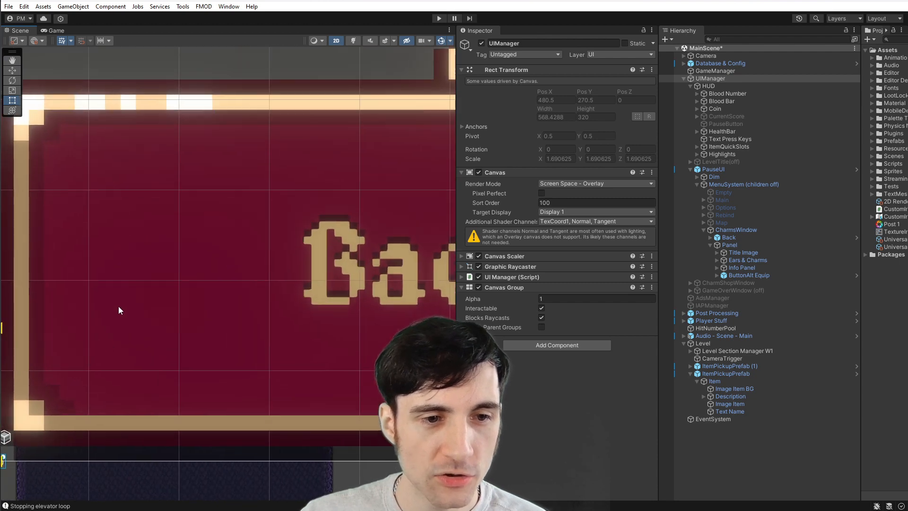
{"action": "middle_click_drag", "start_coordinate": [107, 353], "coordinate": [331, 222]}
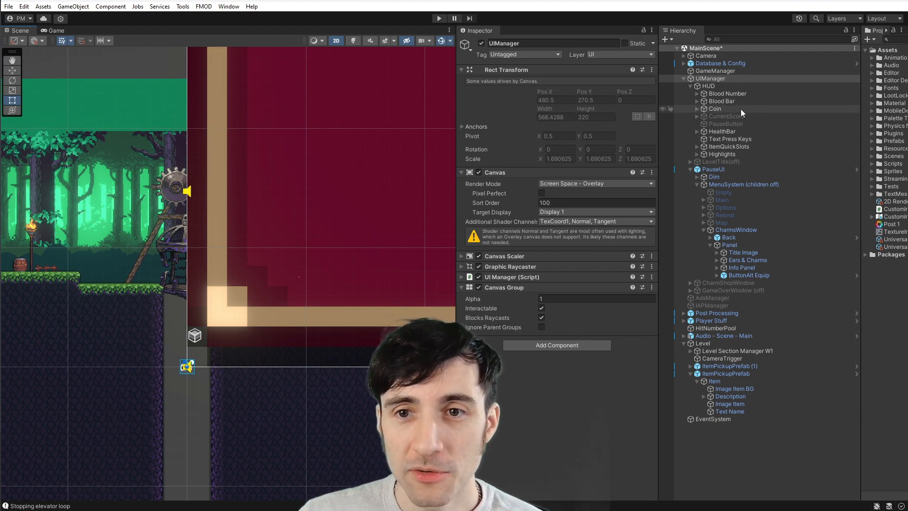
Toggle the UIManager object off and on to compare the elevator area with and without the overlay UI, leaving it active
{"action": "left_click", "coordinate": [481, 44]}
{"action": "middle_click_drag", "start_coordinate": [192, 256], "coordinate": [308, 246]}
{"action": "scroll", "coordinate": [310, 246], "scroll_direction": "up", "scroll_amount": 10}
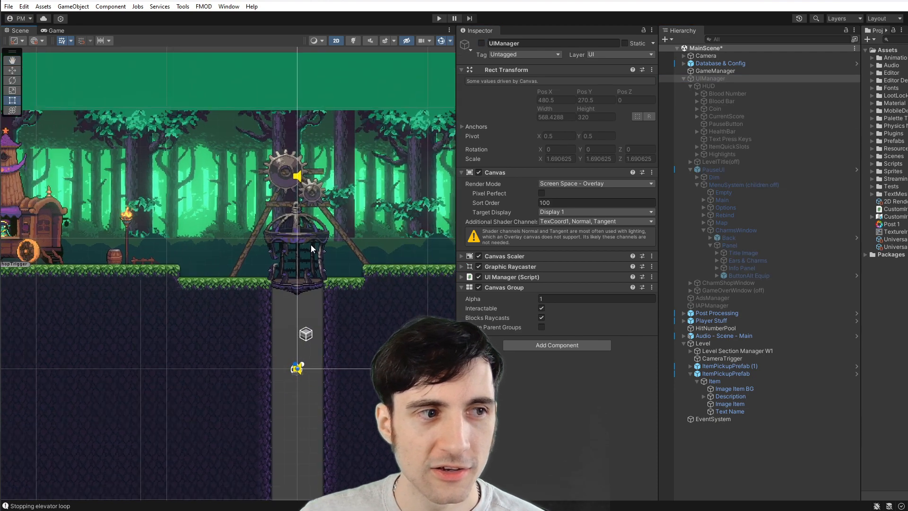
{"action": "left_click", "coordinate": [482, 46]}
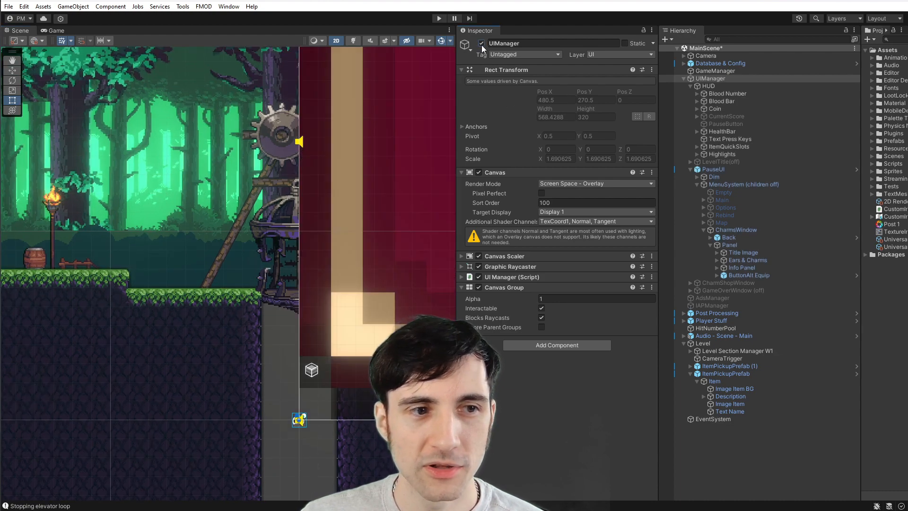
{"action": "left_click", "coordinate": [482, 46]}
{"action": "left_click", "coordinate": [482, 45]}
{"action": "left_click", "coordinate": [482, 46]}
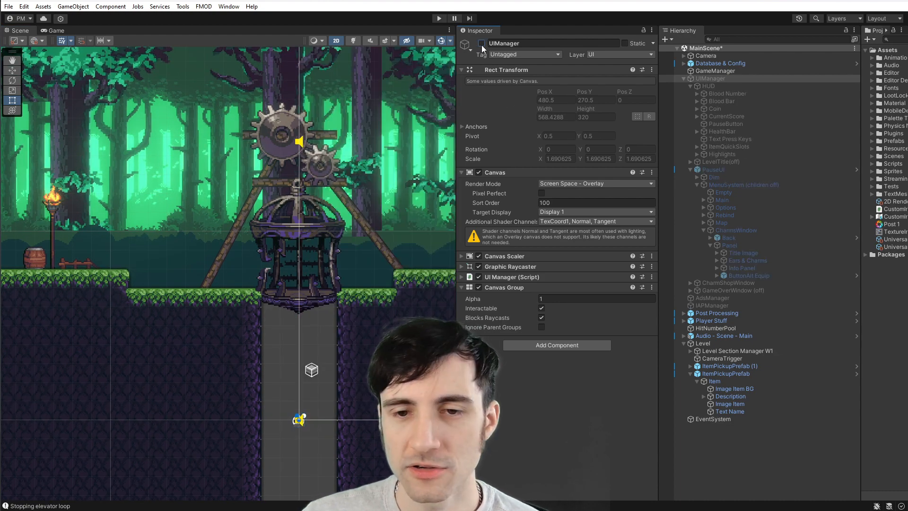
{"action": "left_click", "coordinate": [482, 45]}
Set the UIManager canvas's render mode to Screen Space - Camera
{"action": "scroll", "coordinate": [328, 231], "scroll_direction": "down", "scroll_amount": 3}
{"action": "scroll", "coordinate": [328, 231], "scroll_direction": "down", "scroll_amount": 3}
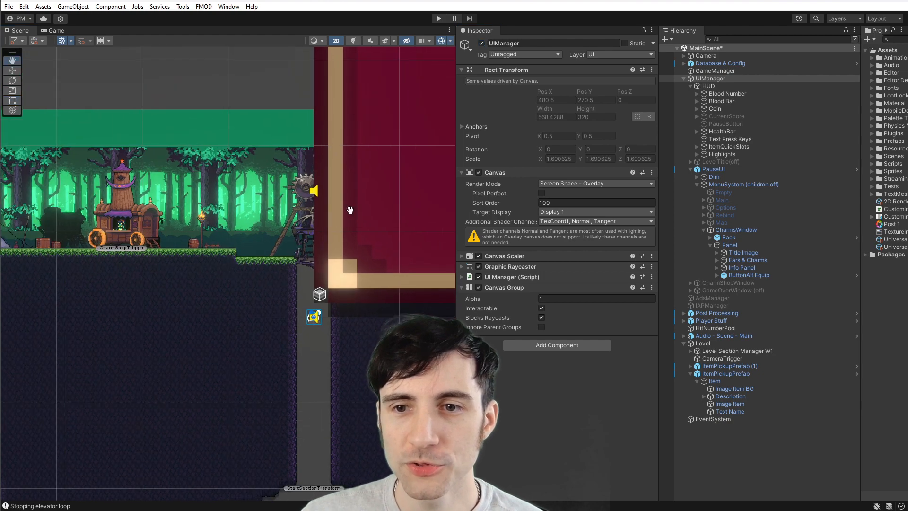
{"action": "left_click", "coordinate": [703, 89]}
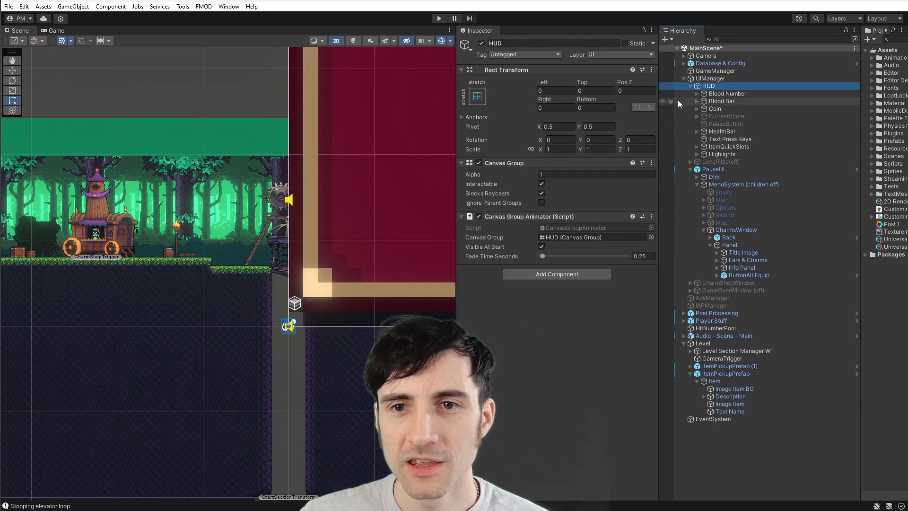
{"action": "left_click", "coordinate": [703, 79]}
{"action": "left_click", "coordinate": [577, 184]}
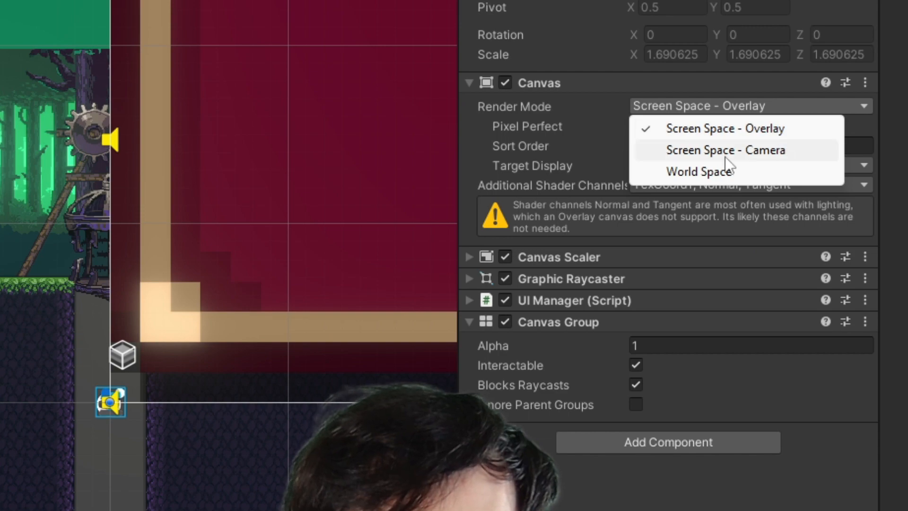
{"action": "left_click", "coordinate": [725, 155]}
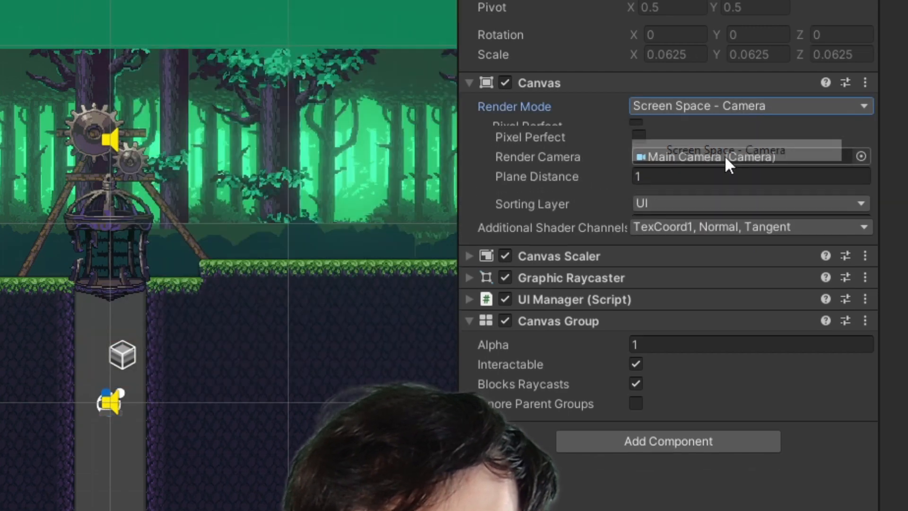
Frame the UIManager canvas in the Scene view and examine how its UI lines up with the level in camera mode
{"action": "scroll", "coordinate": [260, 205], "scroll_direction": "up", "scroll_amount": 5}
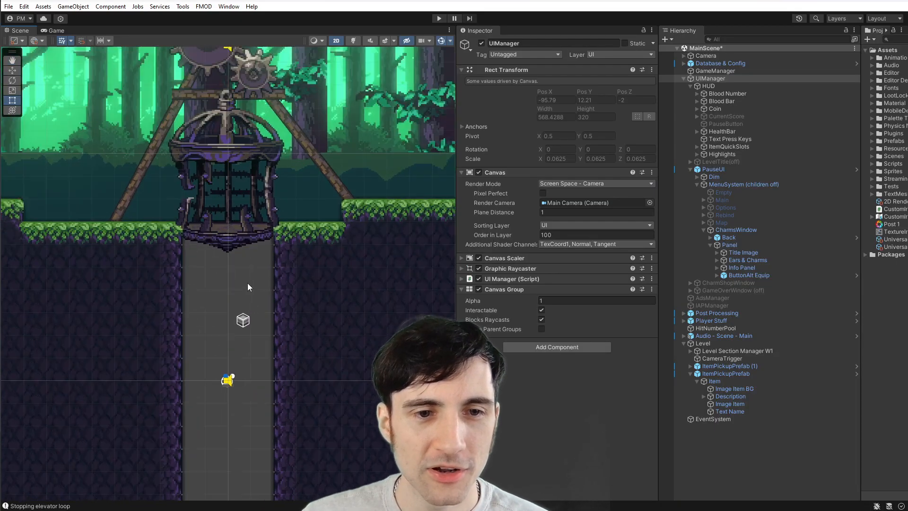
{"action": "middle_click_drag", "start_coordinate": [208, 259], "coordinate": [349, 253]}
{"action": "scroll", "coordinate": [239, 284], "scroll_direction": "down", "scroll_amount": 10}
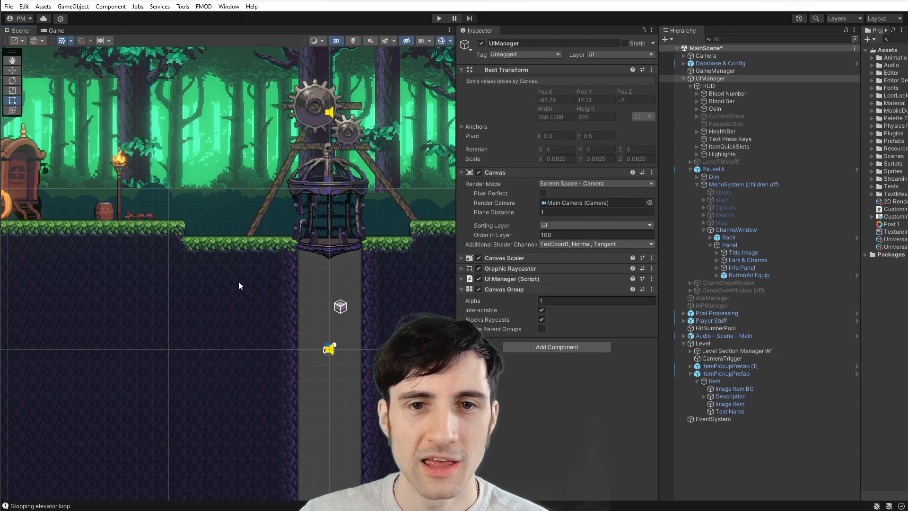
{"action": "middle_click_drag", "start_coordinate": [144, 260], "coordinate": [367, 279]}
{"action": "key", "text": "f"}
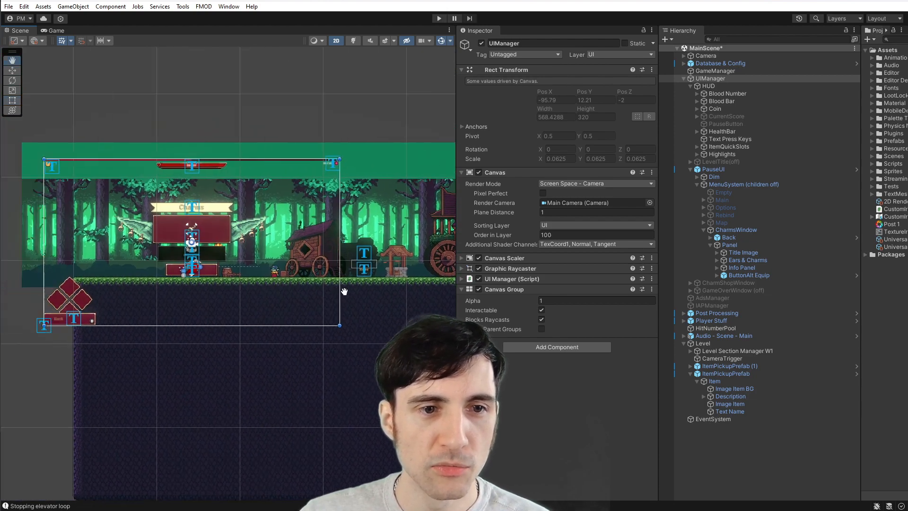
{"action": "middle_click_drag", "start_coordinate": [302, 302], "coordinate": [234, 291]}
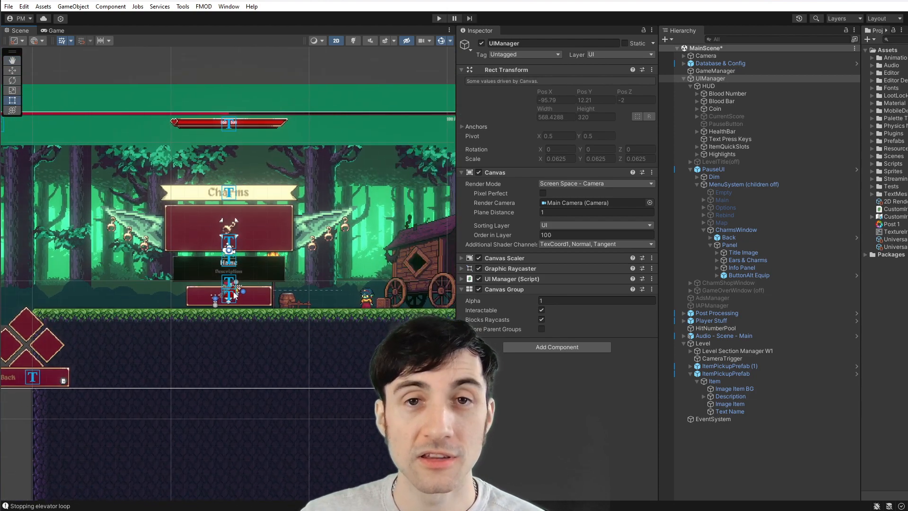
{"action": "scroll", "coordinate": [256, 280], "scroll_direction": "up", "scroll_amount": 1}
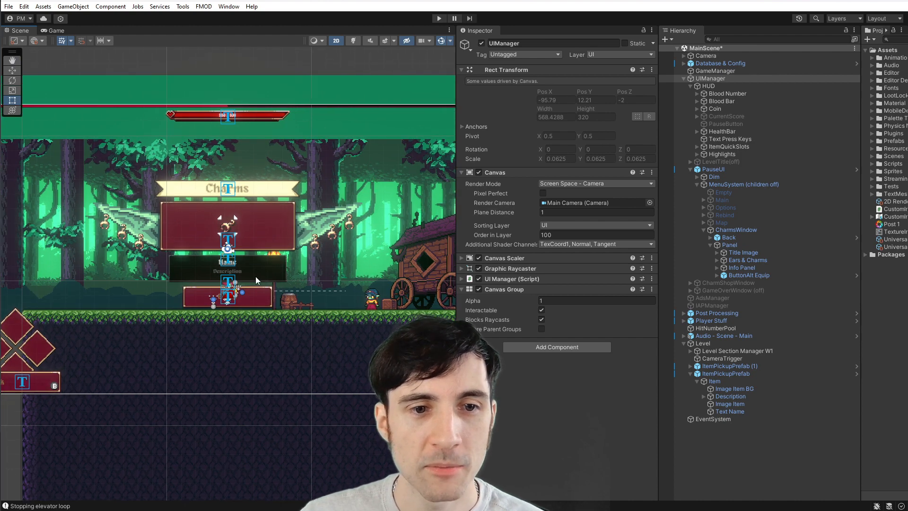
{"action": "scroll", "coordinate": [226, 299], "scroll_direction": "down", "scroll_amount": 4}
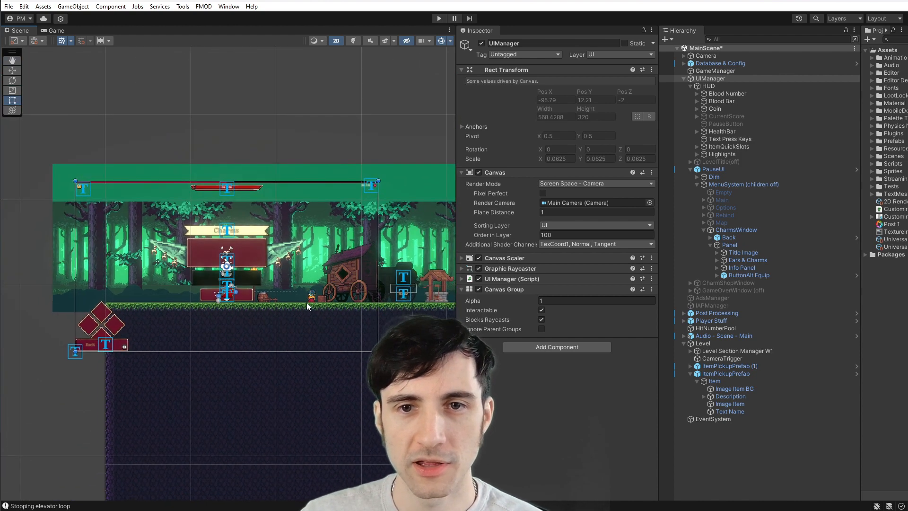